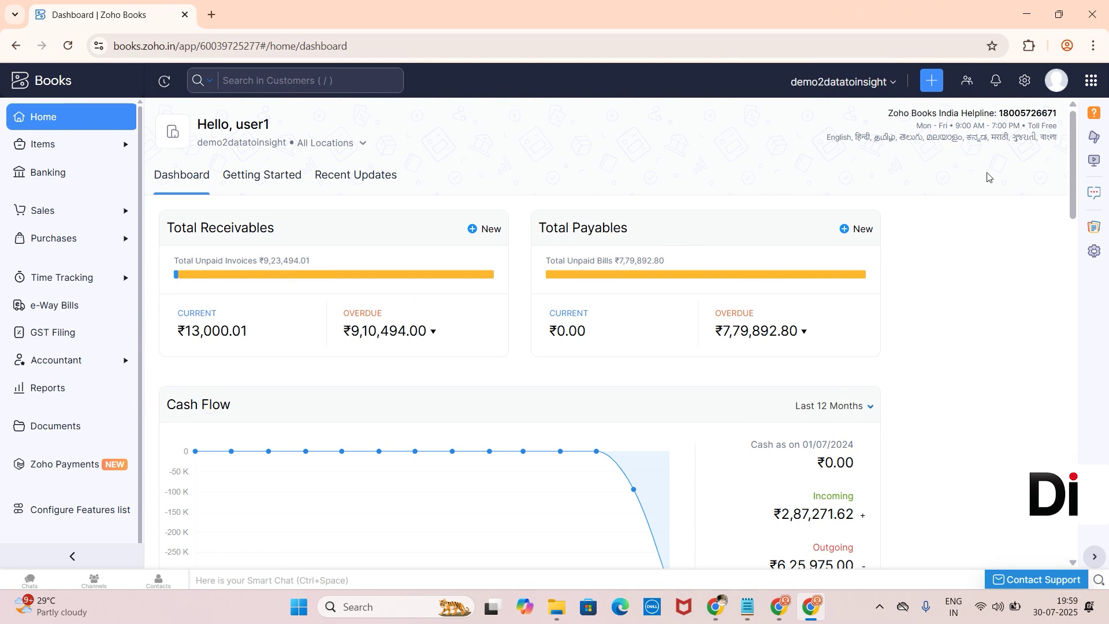
# Step: Enable creation of progress invoices from quotes in the Quotes sales settings, save the preference and close the settings
pyautogui.click(1031, 82)
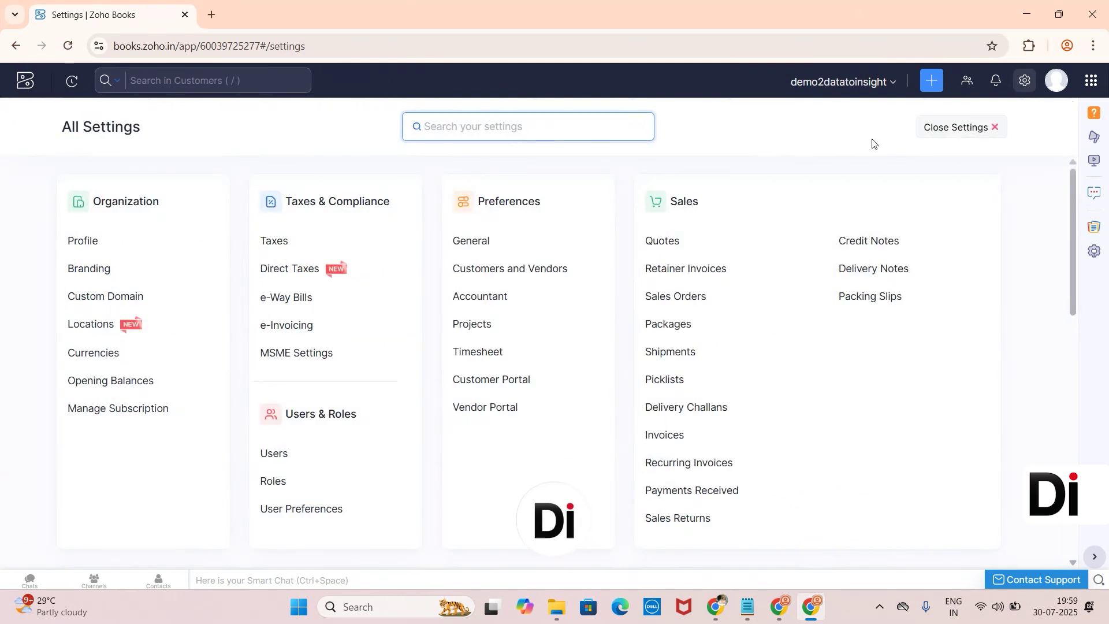
pyautogui.click(690, 258)
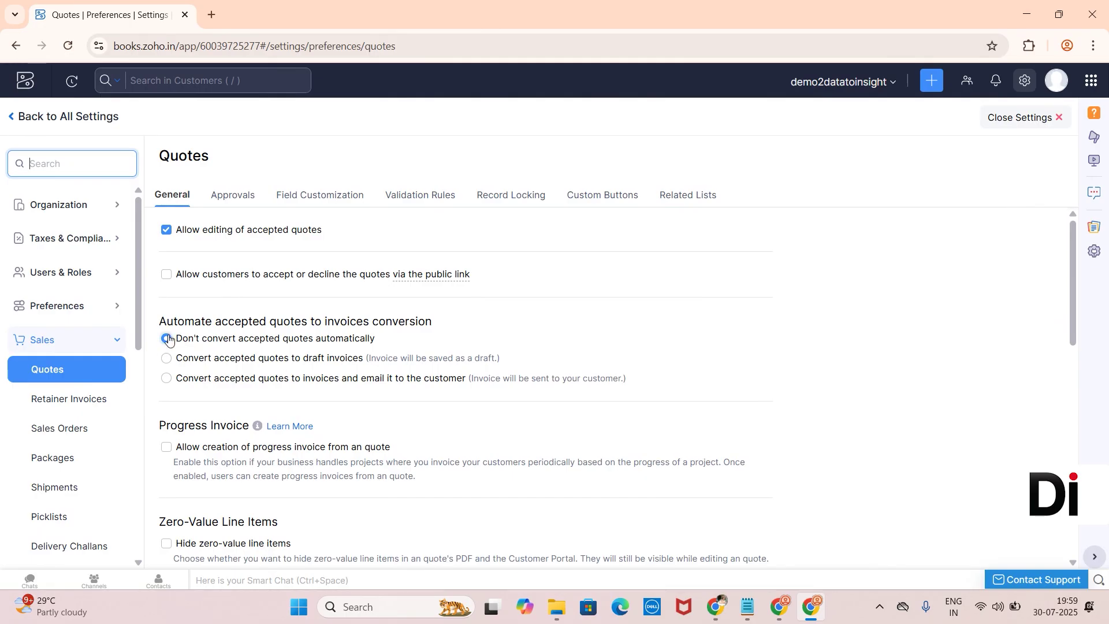
pyautogui.click(167, 449)
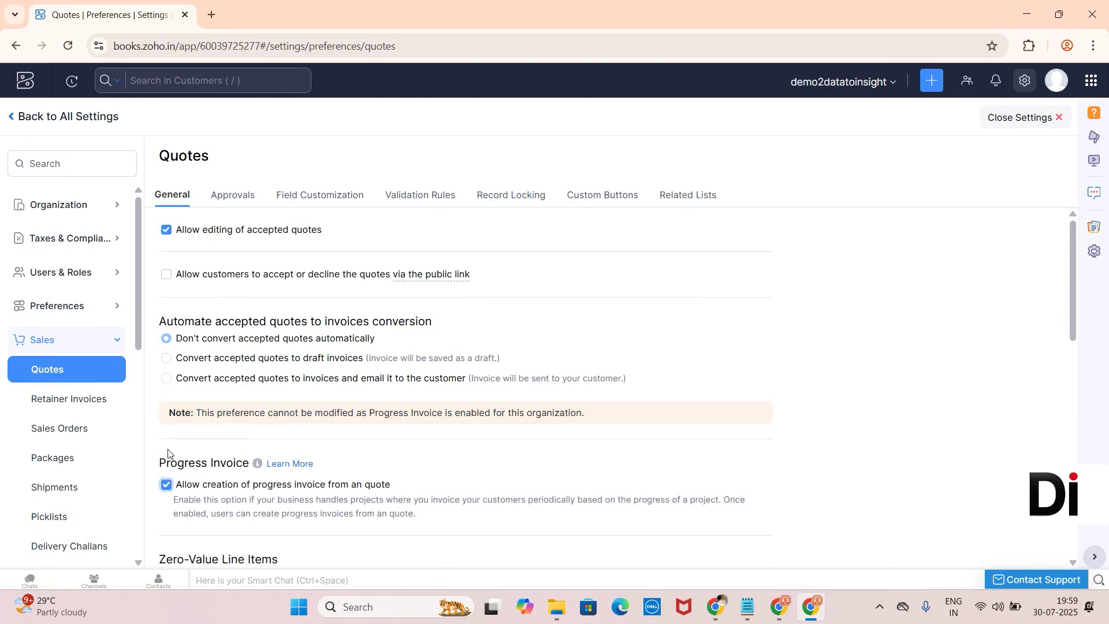
pyautogui.scroll(-10, 168, 454)
pyautogui.click(173, 520)
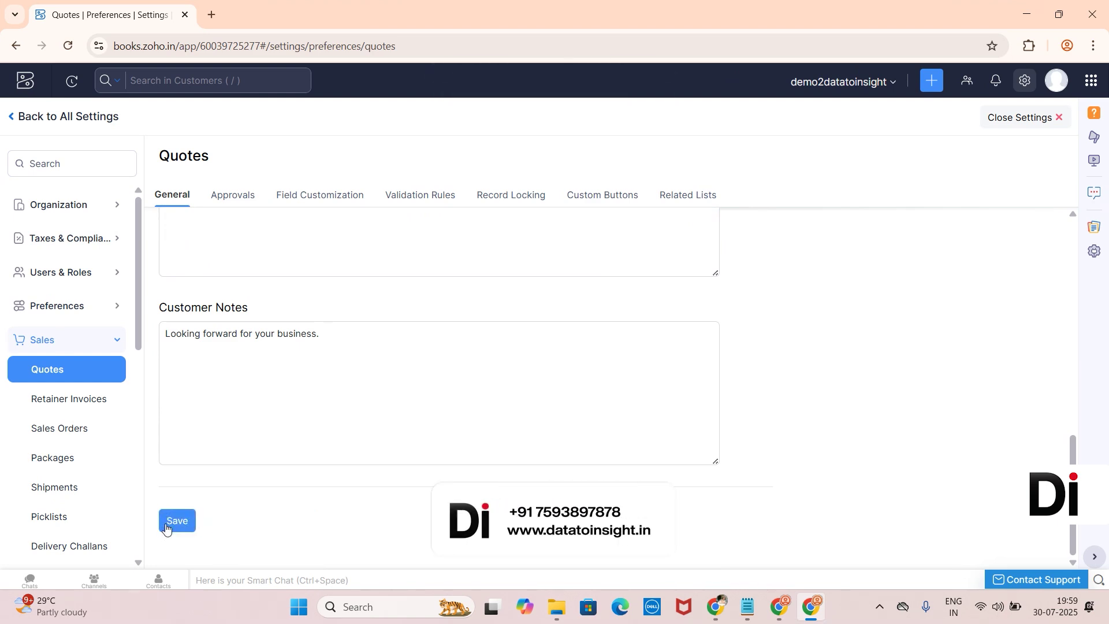
pyautogui.click(1011, 128)
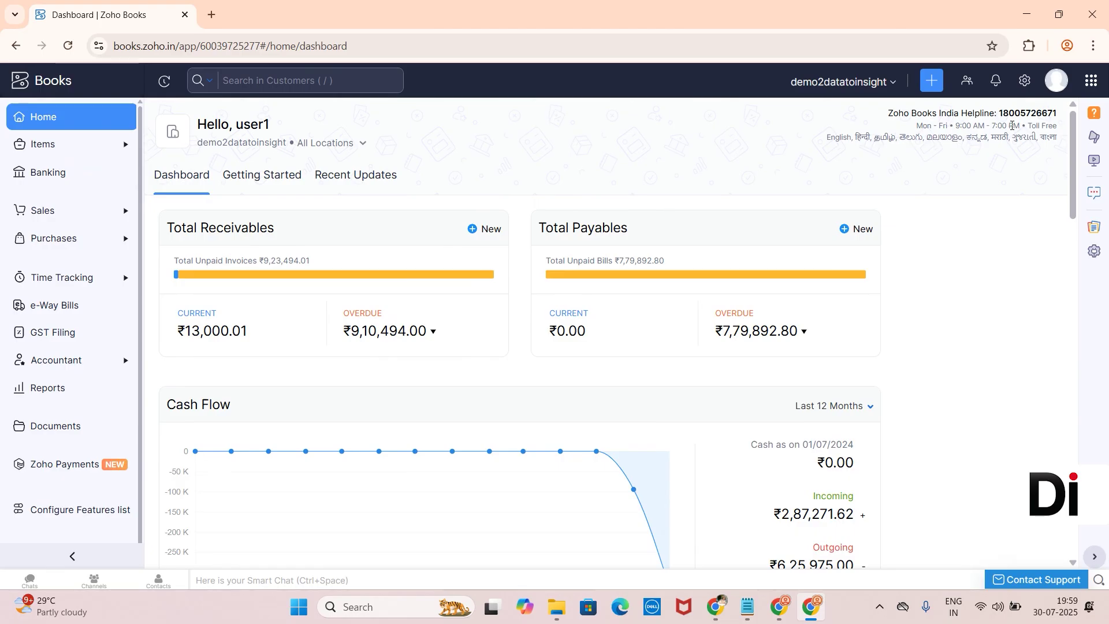
# Step: Create a new quote and choose HINDUSTAN COPPER LTD as the customer
pyautogui.click(87, 209)
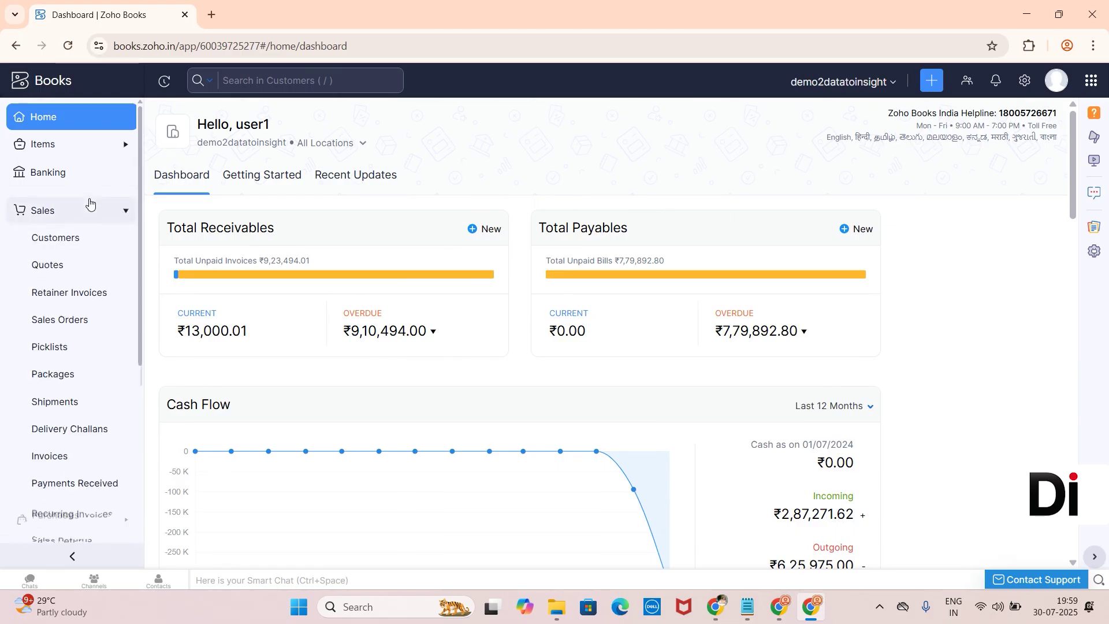
pyautogui.click(91, 266)
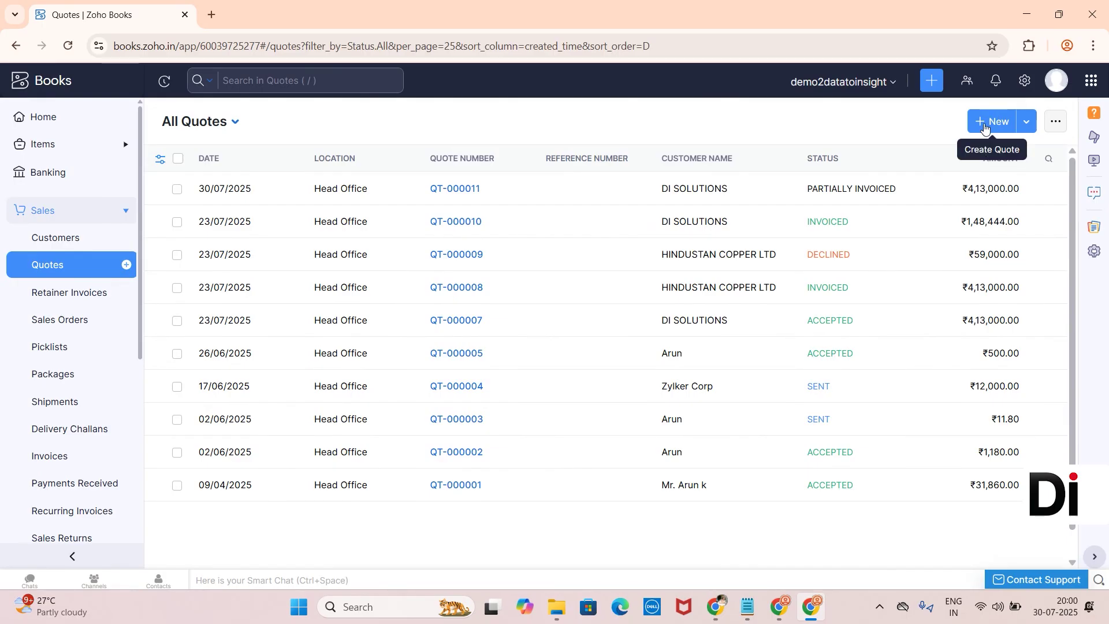
pyautogui.click(985, 128)
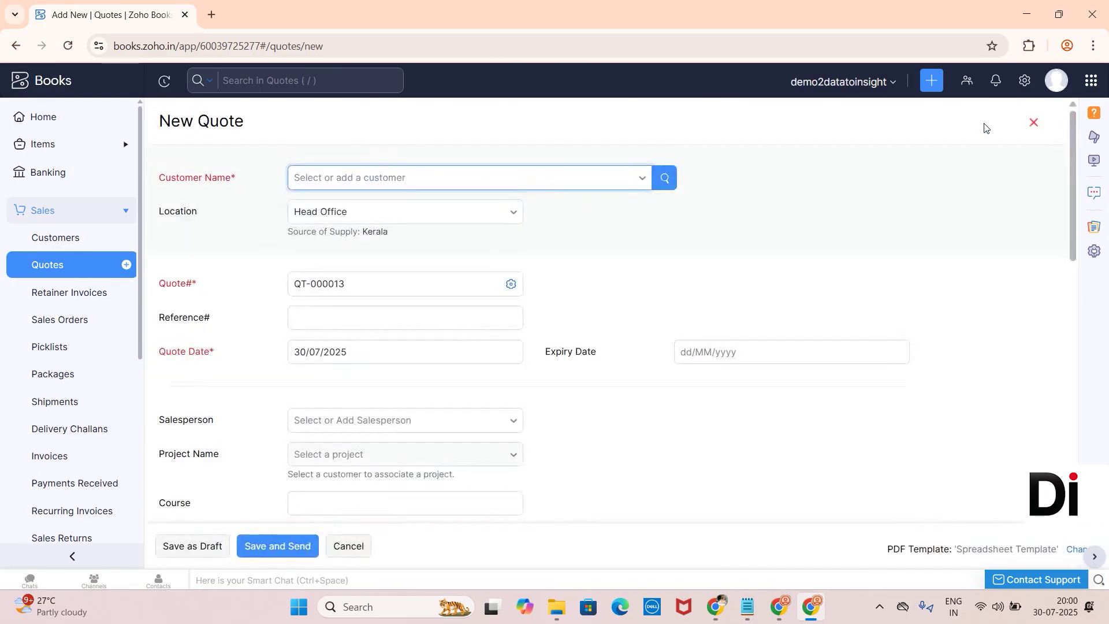
pyautogui.click(634, 177)
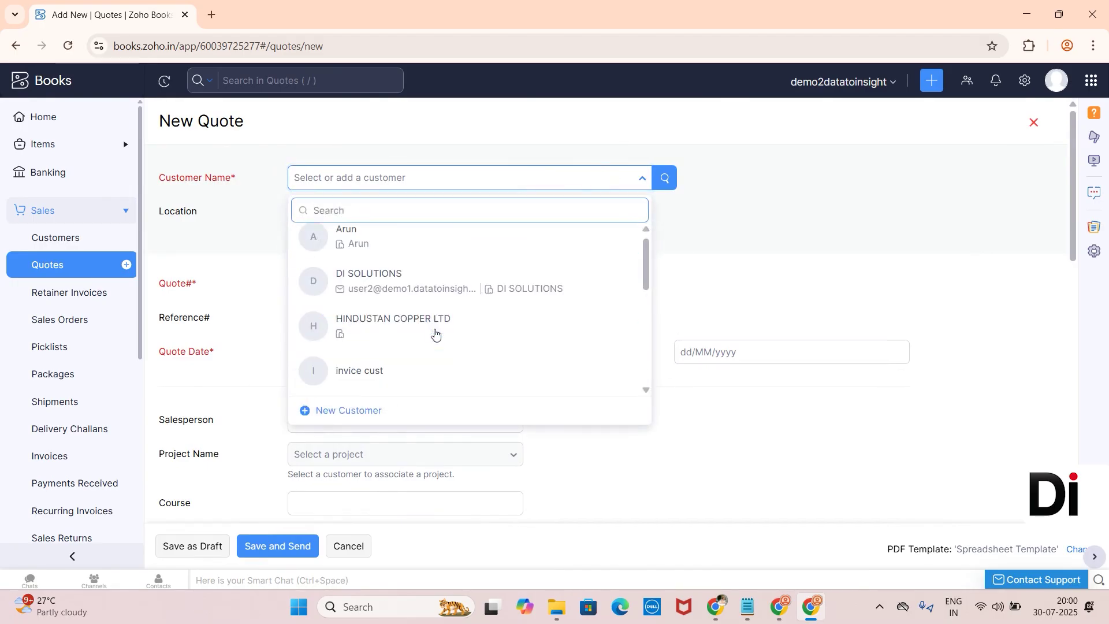
pyautogui.click(407, 311)
# Step: Add the item 1Digital marketing to the quote's item table and save the quote as a draft
pyautogui.scroll(-8, 391, 345)
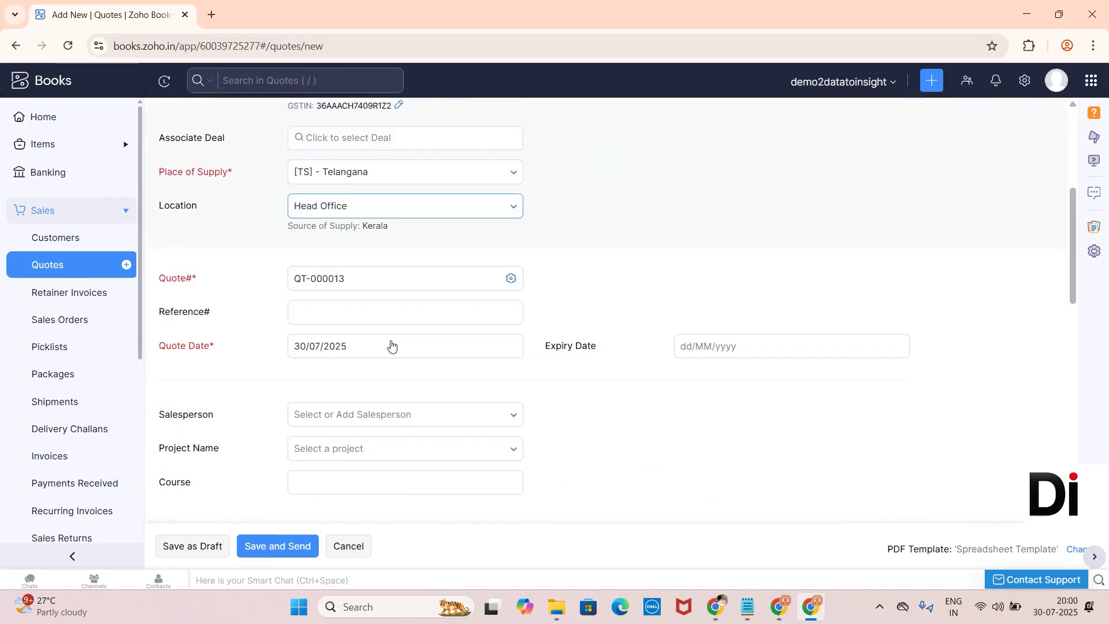
pyautogui.scroll(-4, 390, 345)
pyautogui.click(290, 252)
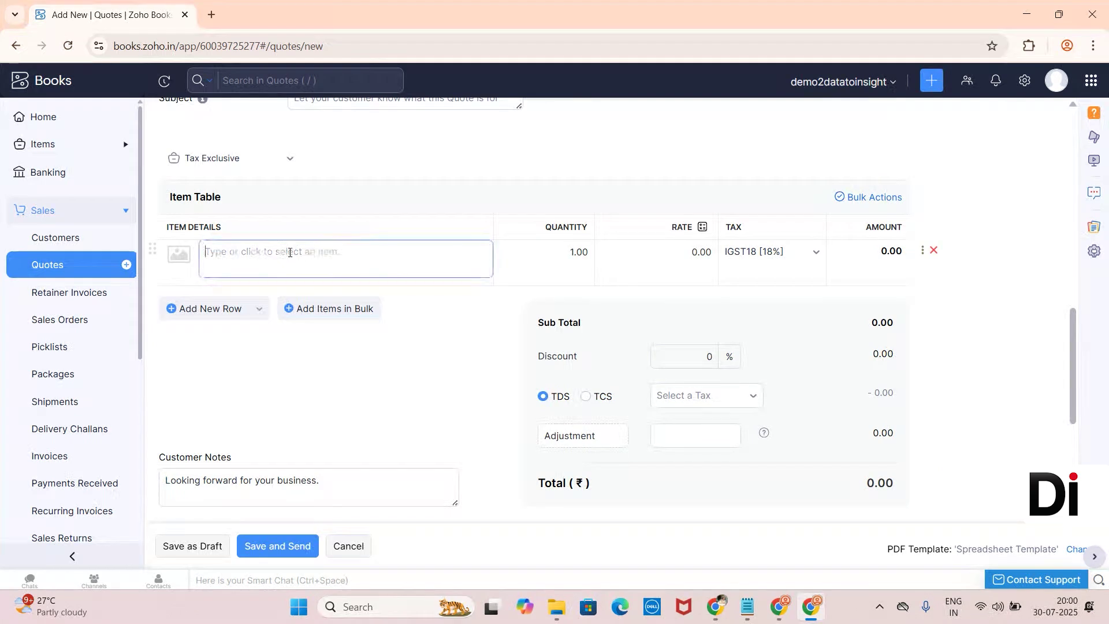
pyautogui.click(296, 345)
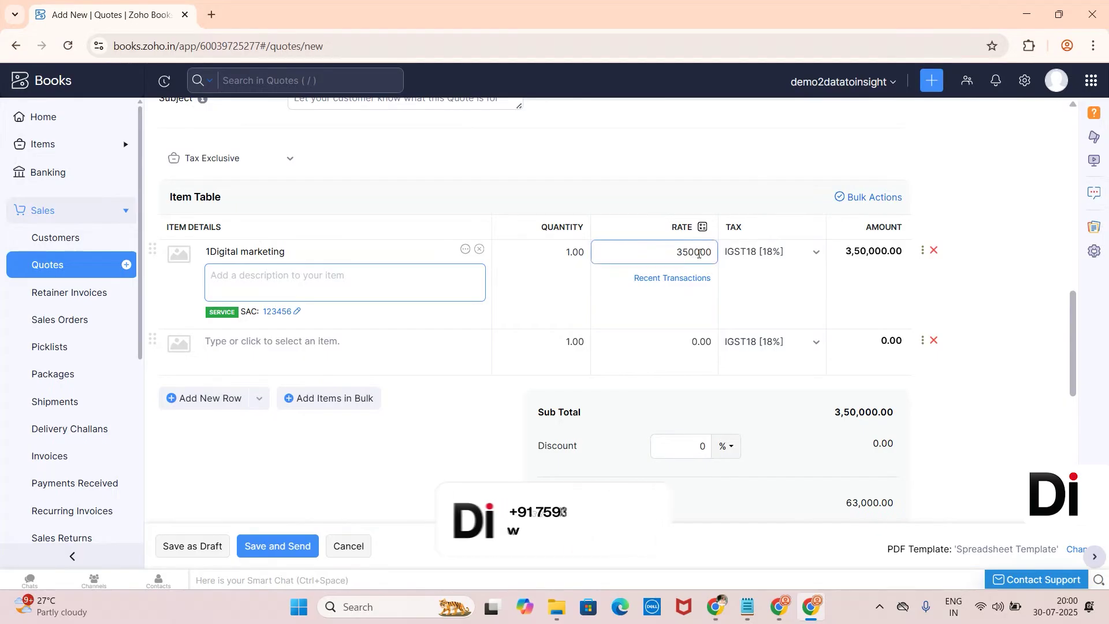
pyautogui.click(207, 547)
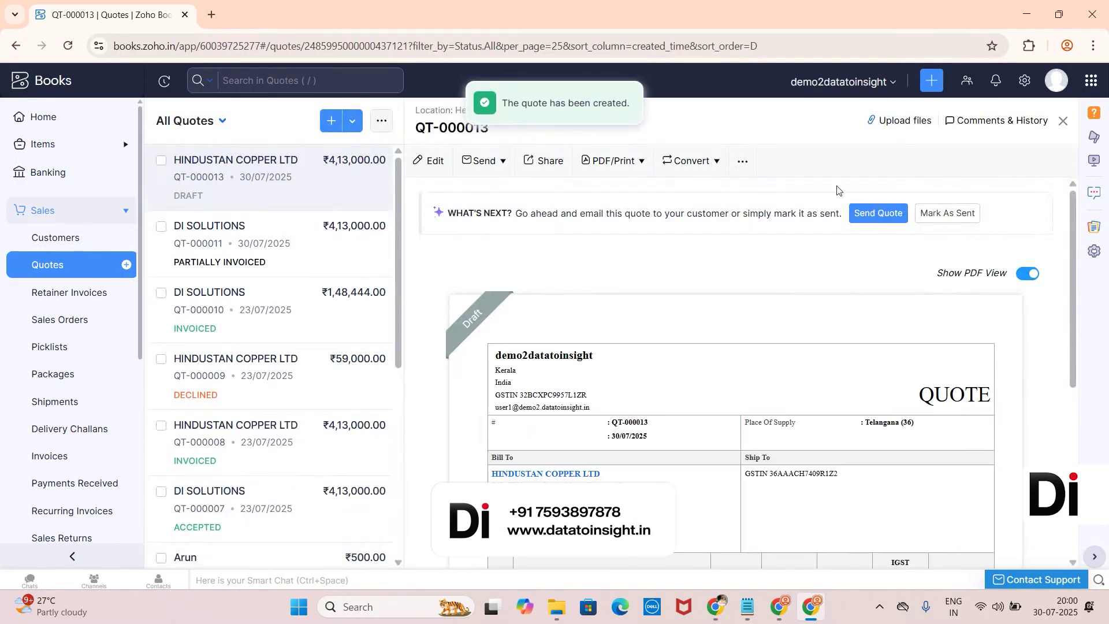
# Step: Mark the new HINDUSTAN COPPER LTD quote as sent and as accepted
pyautogui.click(944, 209)
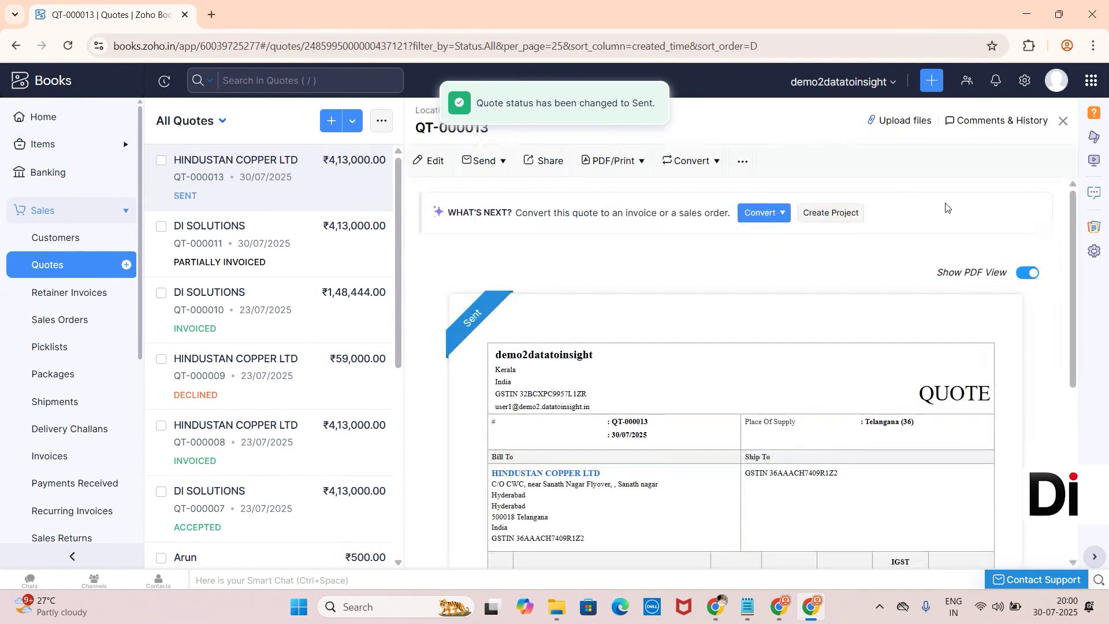
pyautogui.click(742, 163)
pyautogui.click(722, 226)
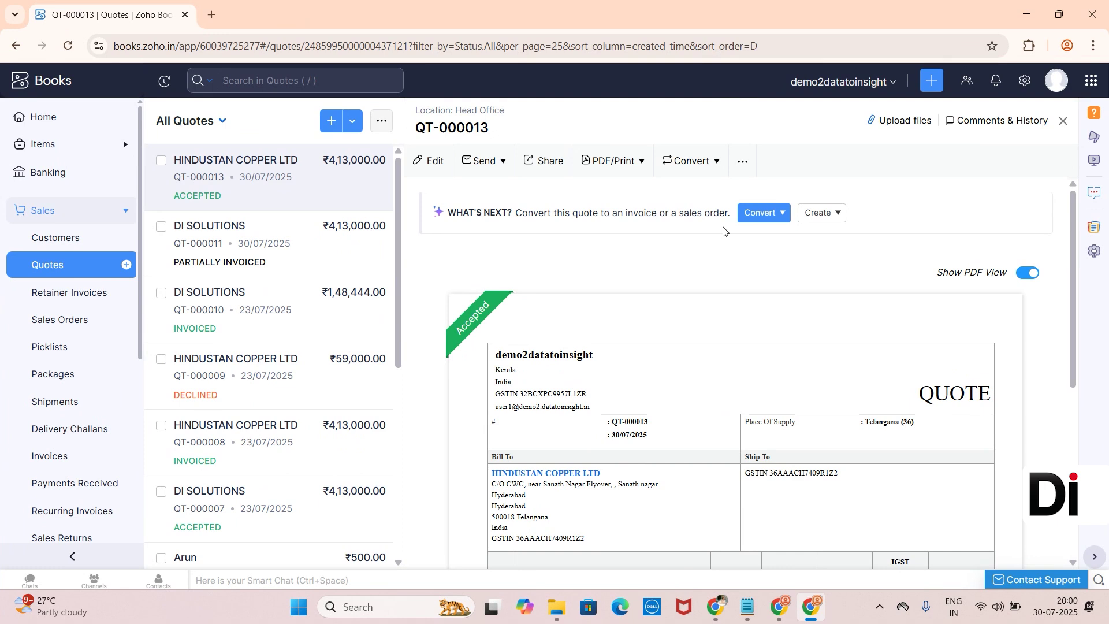
# Step: Start converting the accepted quote to an invoice and set a custom invoice percentage of 25%
pyautogui.click(764, 224)
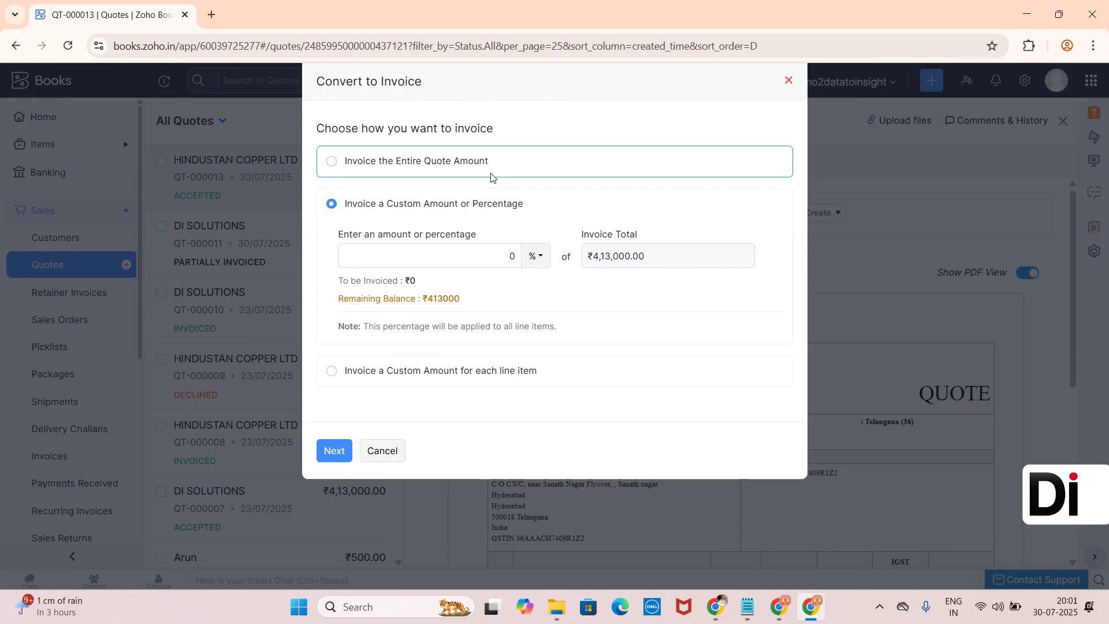
pyautogui.doubleClick(519, 257)
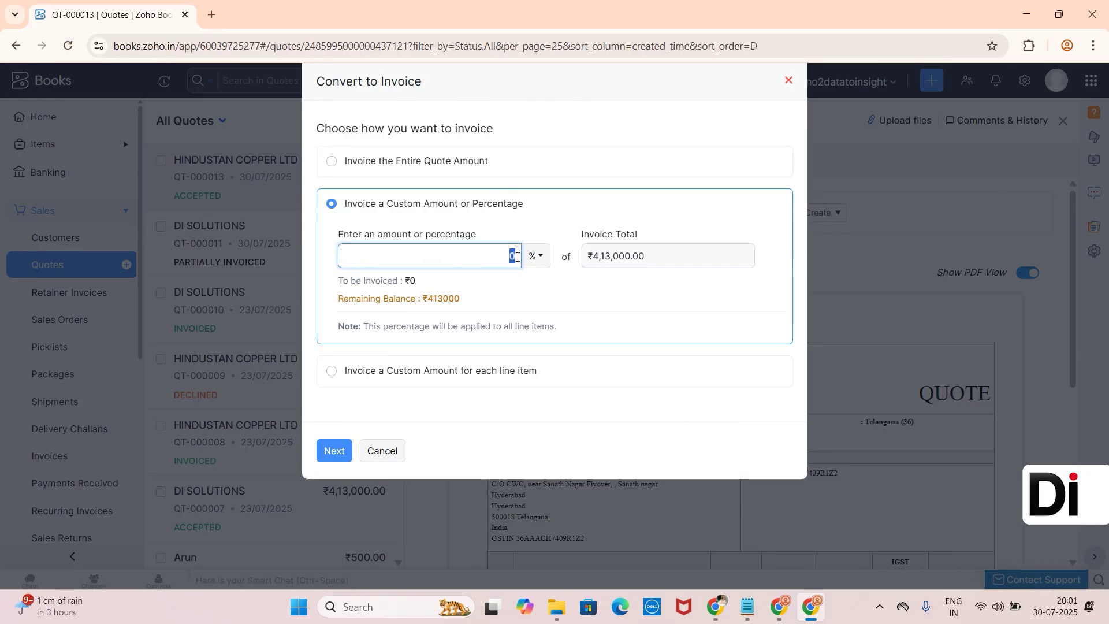
pyautogui.press('BackSpace')
pyautogui.write('25')
pyautogui.click(636, 293)
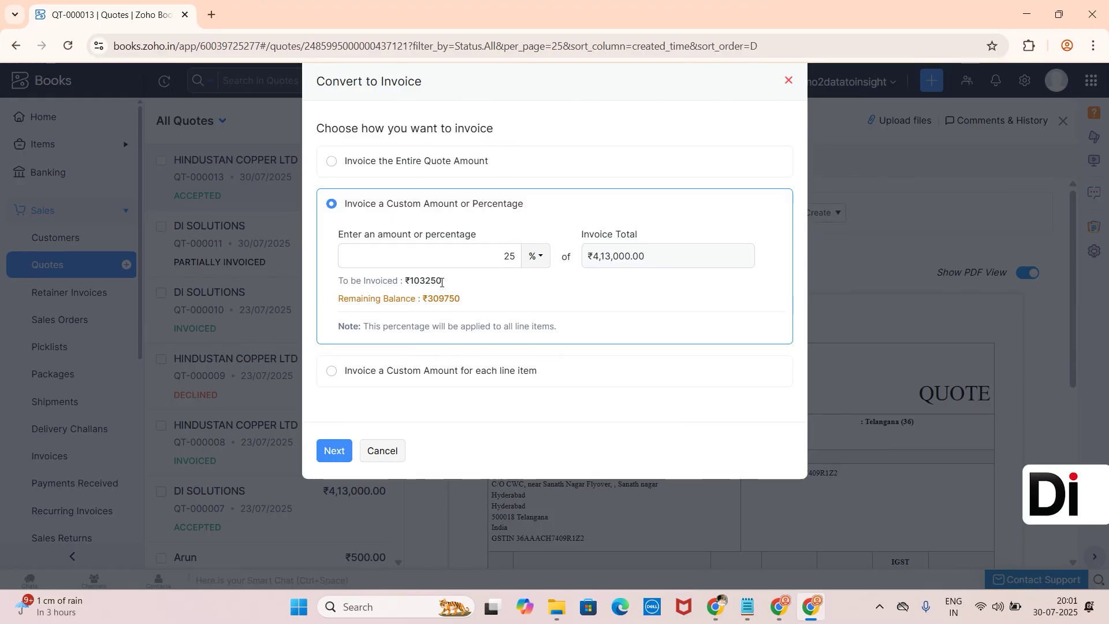
pyautogui.moveTo(441, 282); pyautogui.dragTo(410, 282)
# Step: Switch the custom invoice value from percentage to rupees, 103250, and proceed to the new invoice form
pyautogui.click(544, 264)
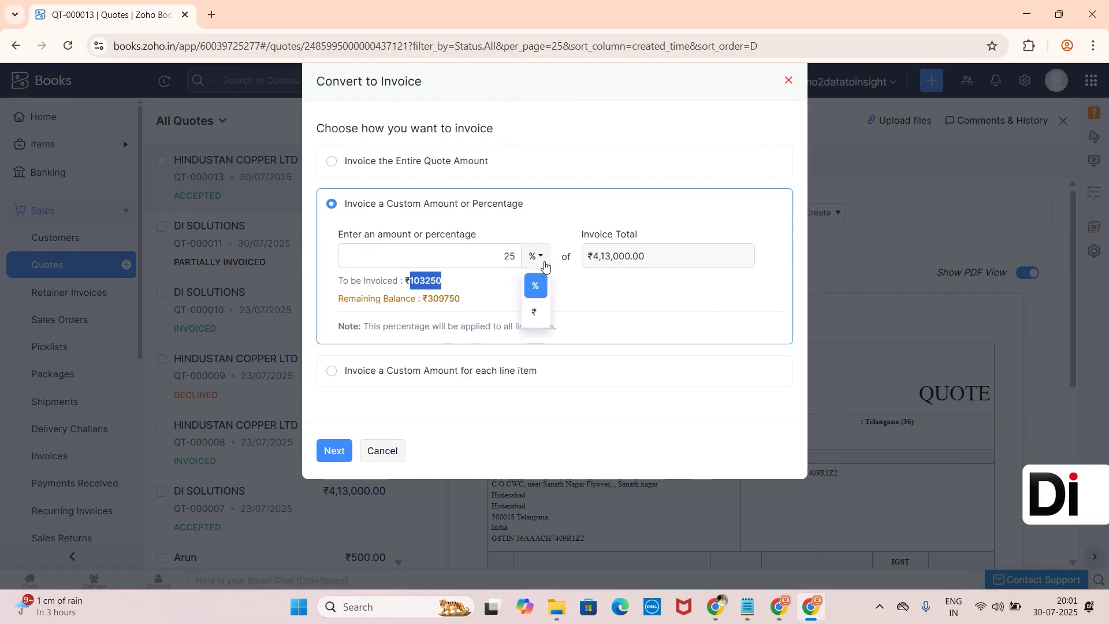
pyautogui.click(534, 312)
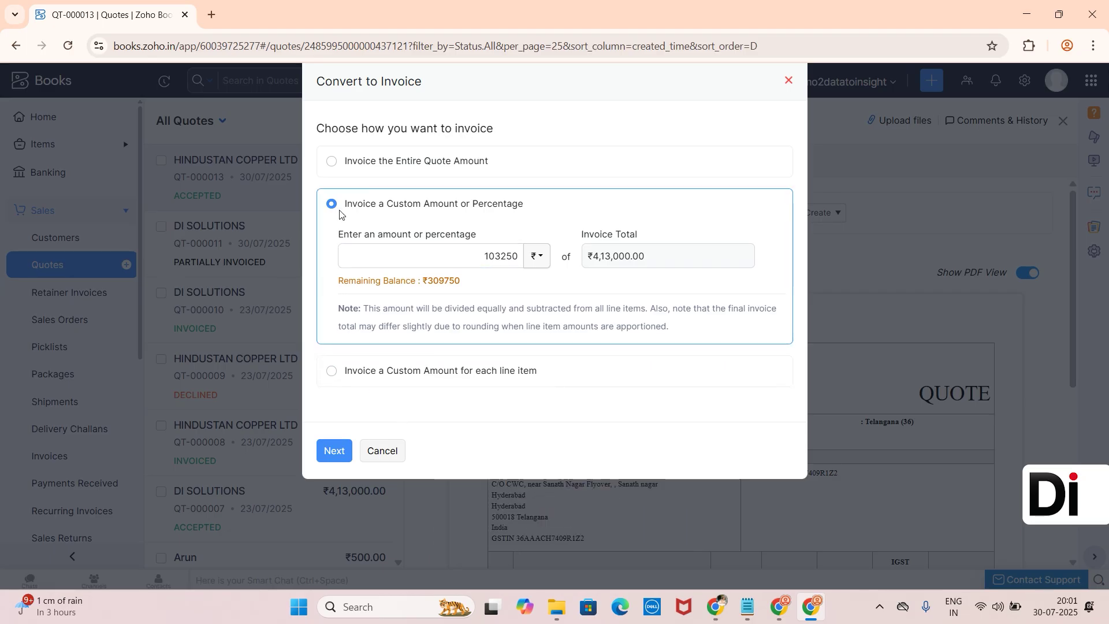
pyautogui.click(341, 452)
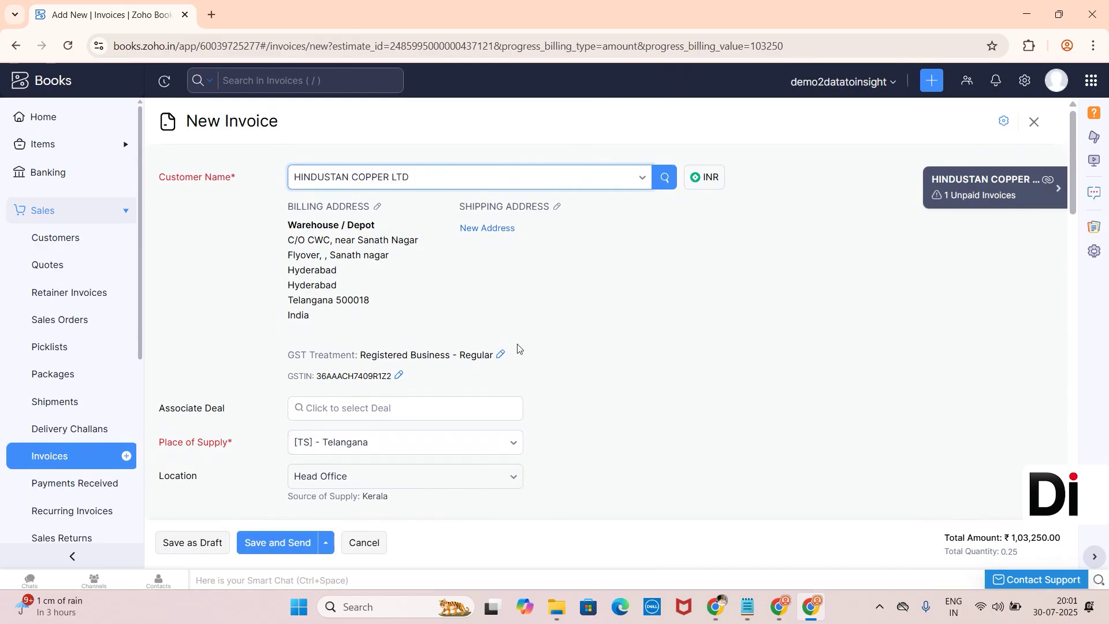
# Step: Save the progress invoice for HINDUSTAN COPPER LTD as a draft and mark it as sent
pyautogui.scroll(-10, 518, 348)
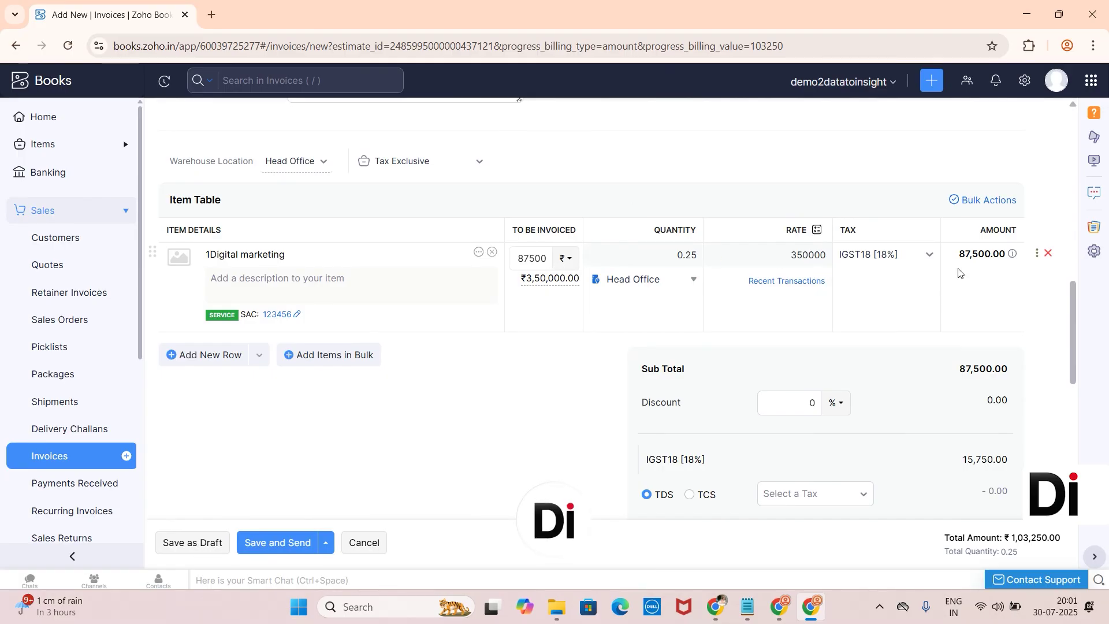
pyautogui.click(219, 543)
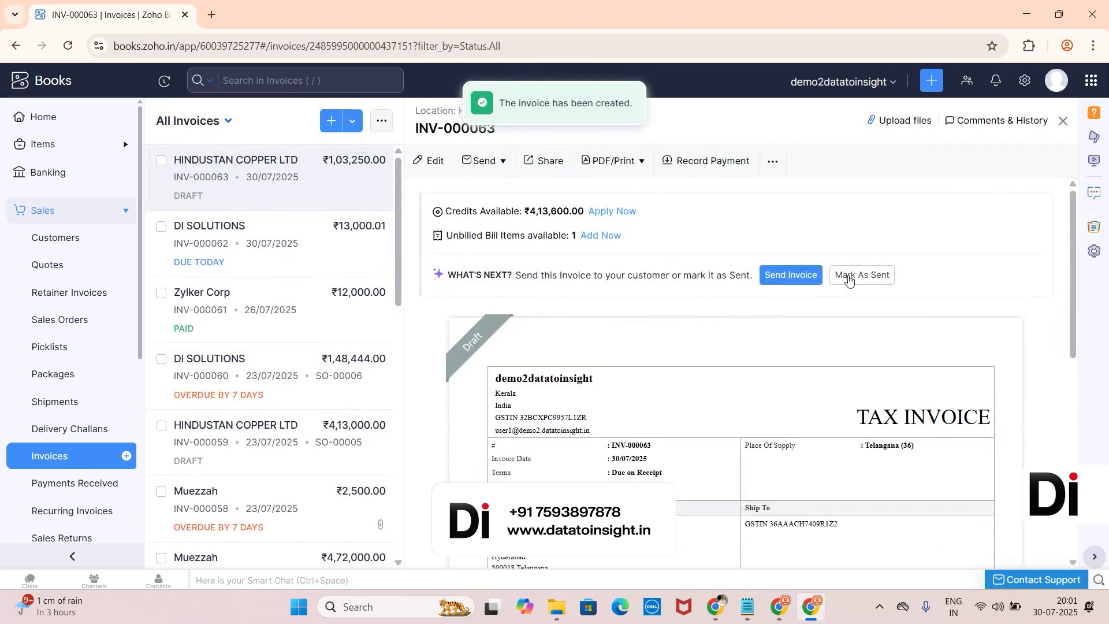
pyautogui.click(852, 278)
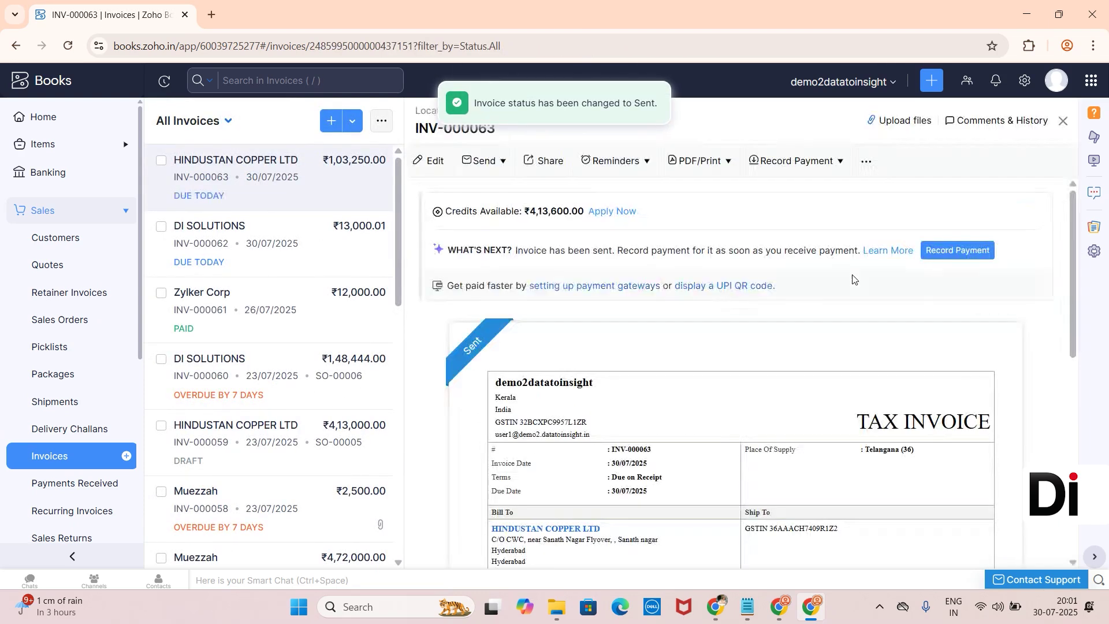
# Step: Open the HINDUSTAN COPPER LTD quote dated 30/07/2025, turn off its PDF view and examine the item's invoiced and balance amounts
pyautogui.click(65, 261)
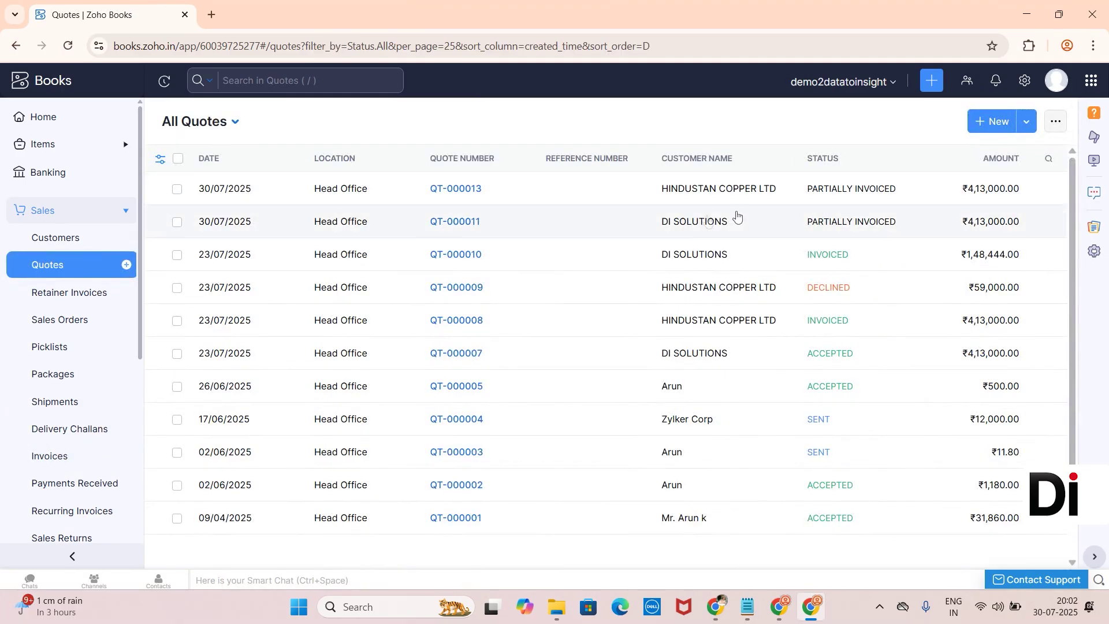
pyautogui.click(860, 198)
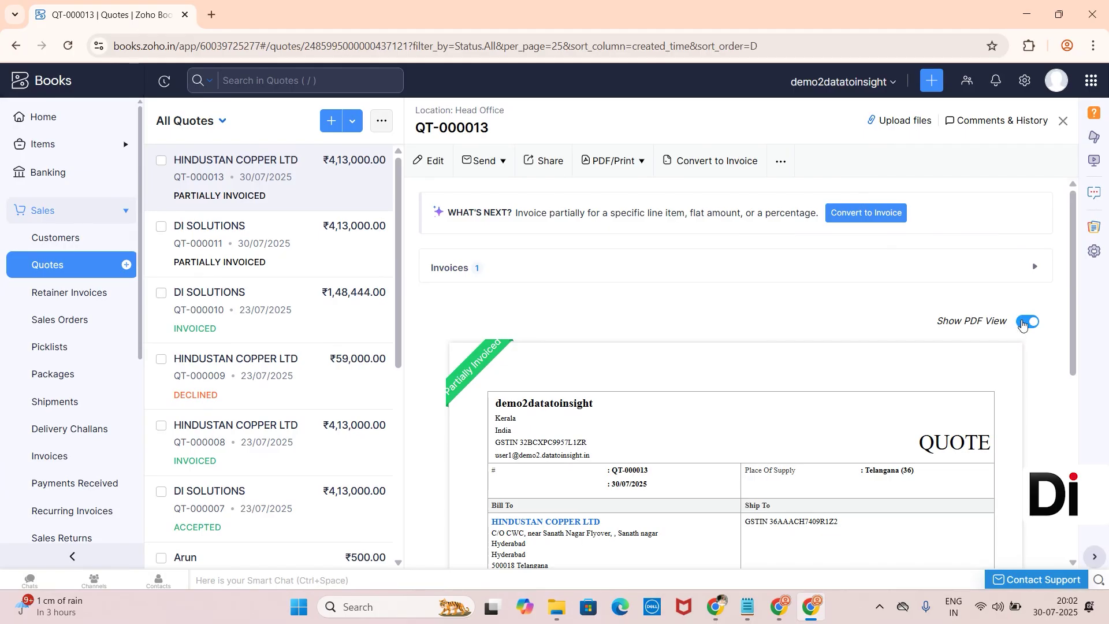
pyautogui.click(1022, 324)
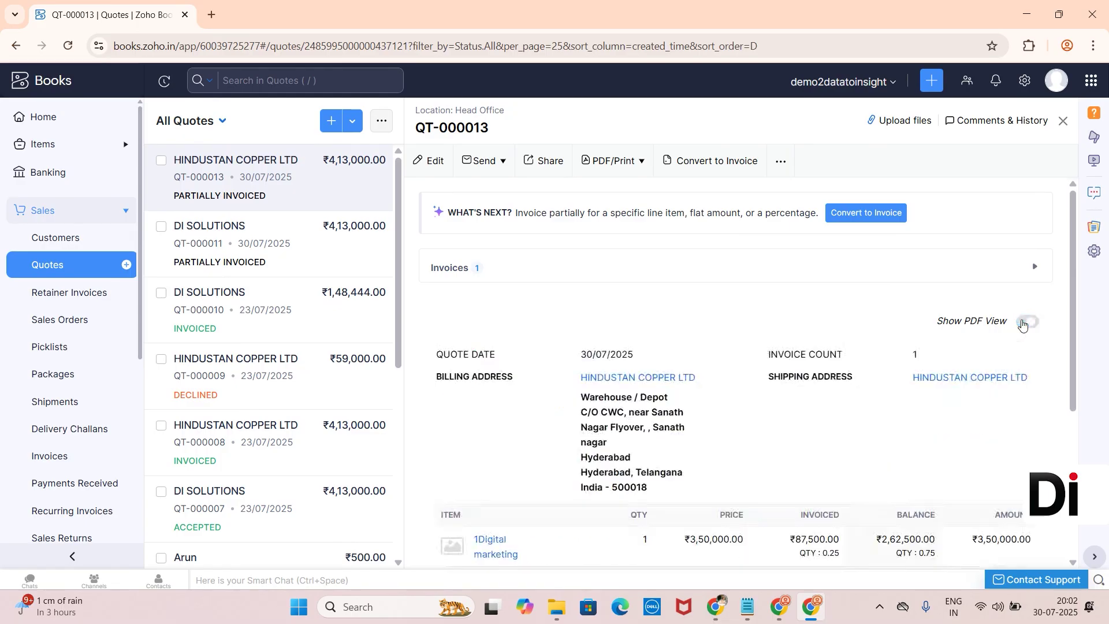
pyautogui.scroll(-2, 1008, 416)
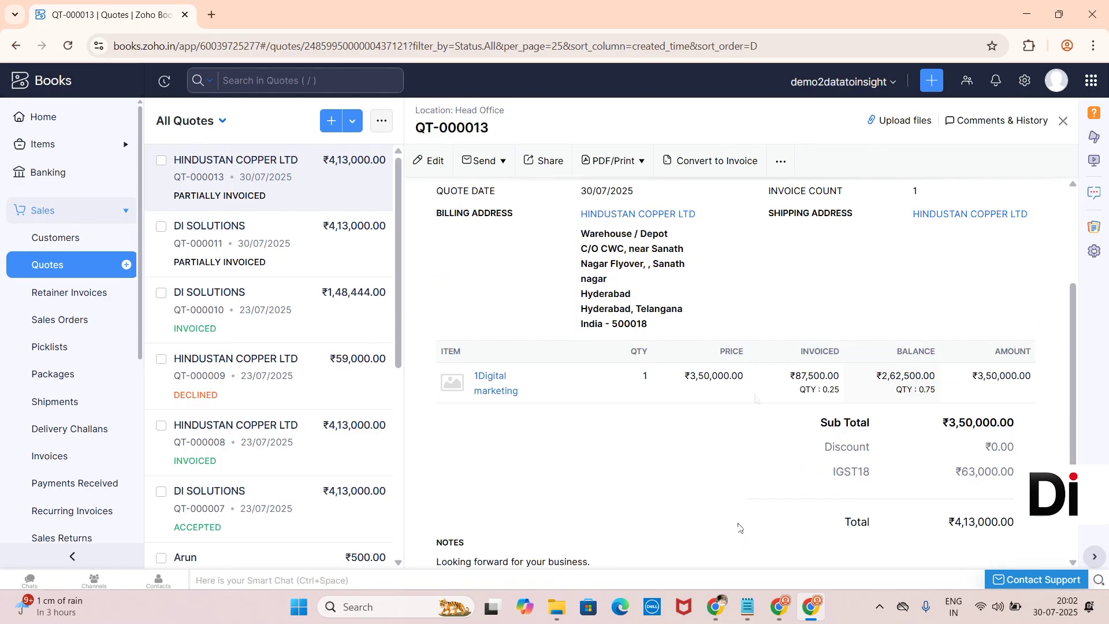
pyautogui.moveTo(799, 380); pyautogui.dragTo(975, 380)
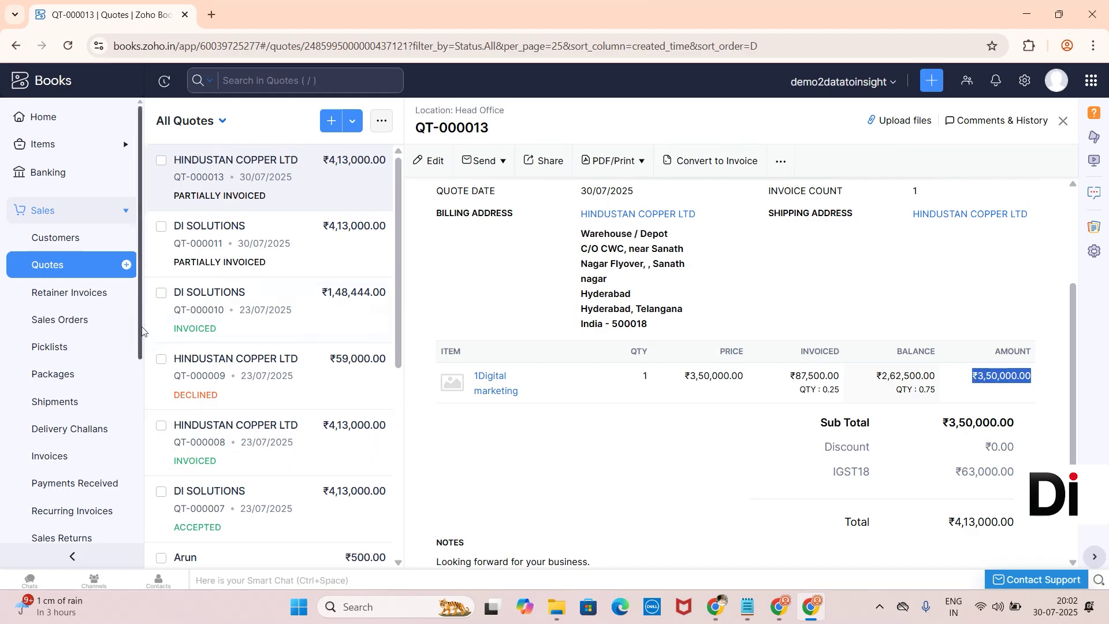
# Step: Open the Progress Invoice Summary report from the Receivables reports to examine the partially invoiced quotes
pyautogui.scroll(-5, 86, 265)
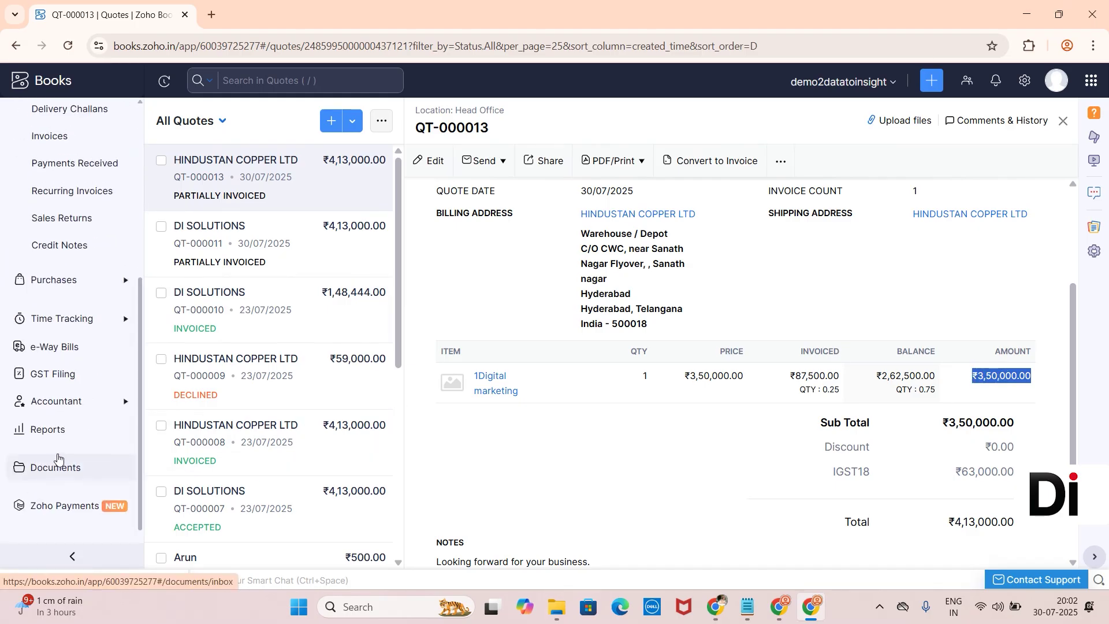
pyautogui.click(72, 434)
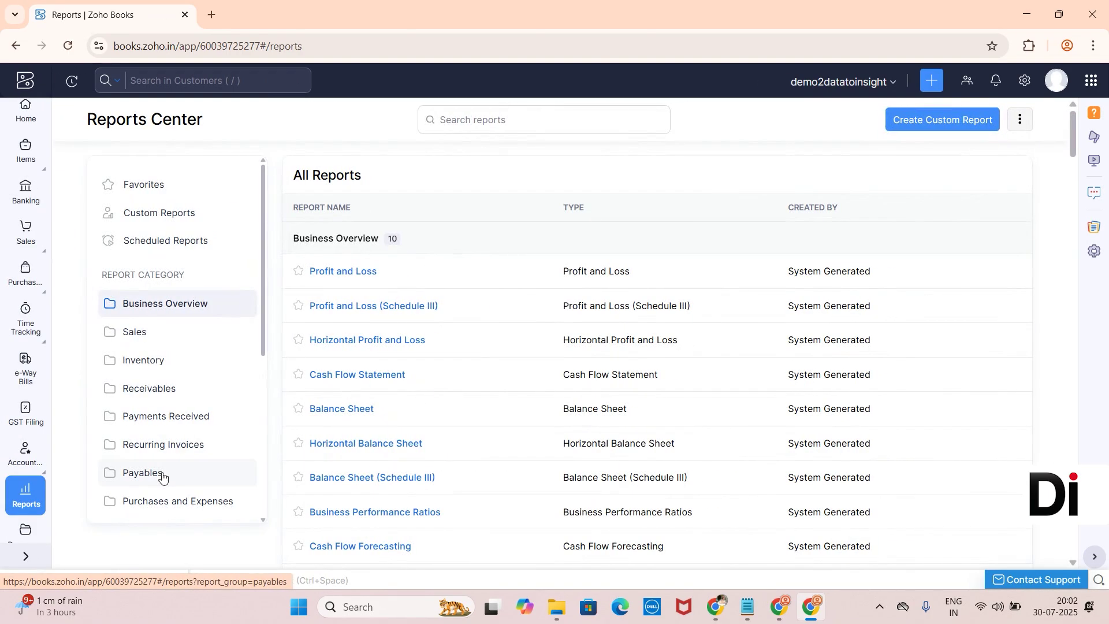
pyautogui.click(137, 391)
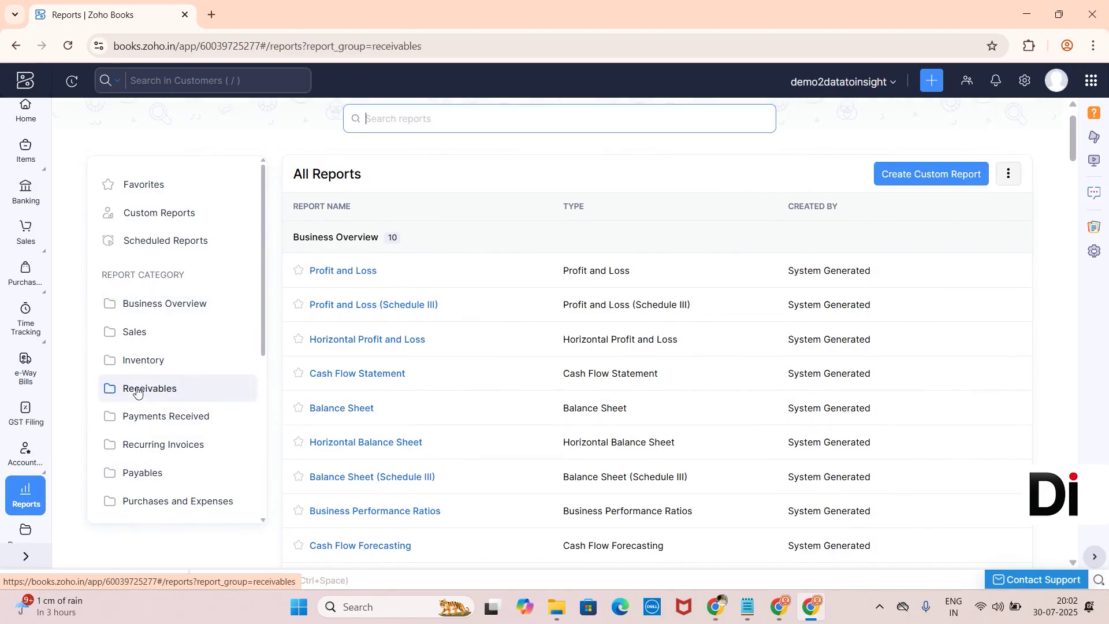
pyautogui.scroll(-10, 455, 383)
pyautogui.scroll(-6, 456, 384)
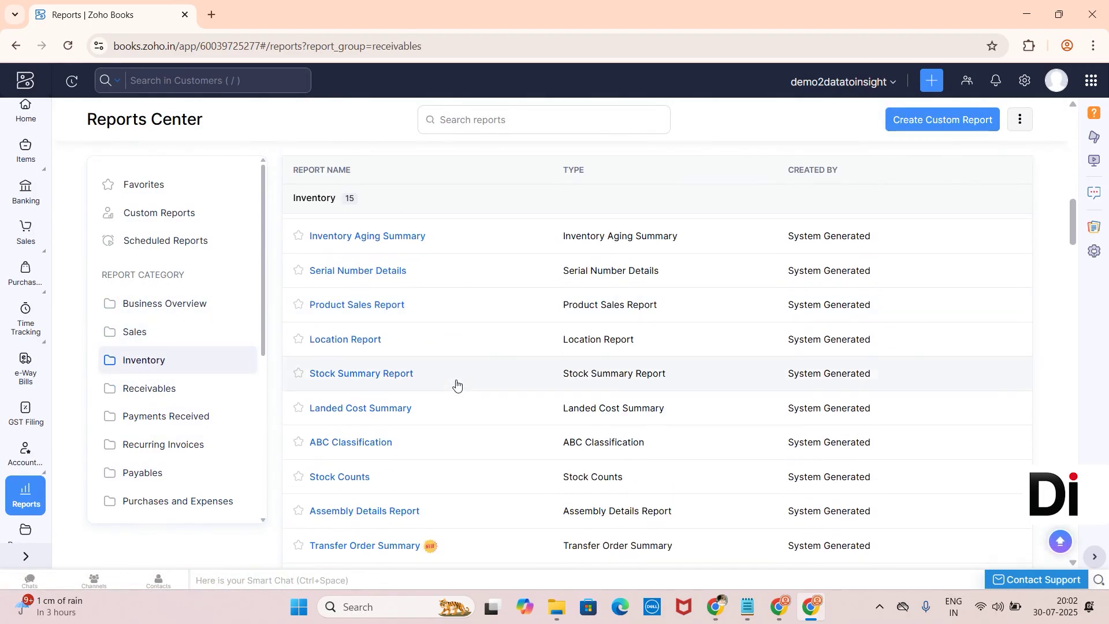
pyautogui.scroll(-5, 457, 384)
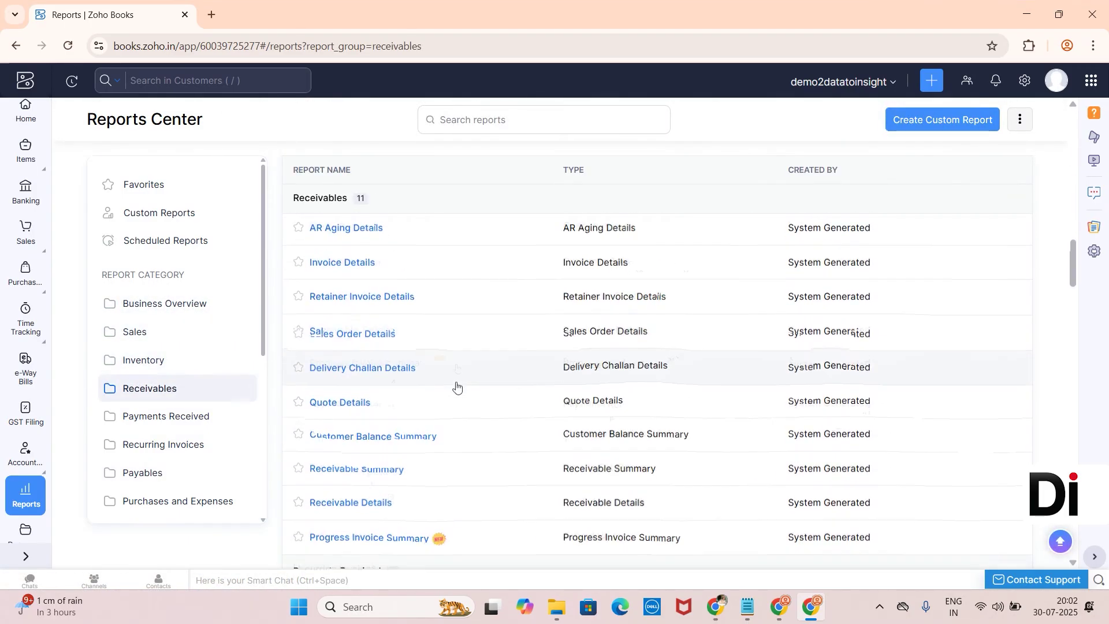
pyautogui.click(359, 368)
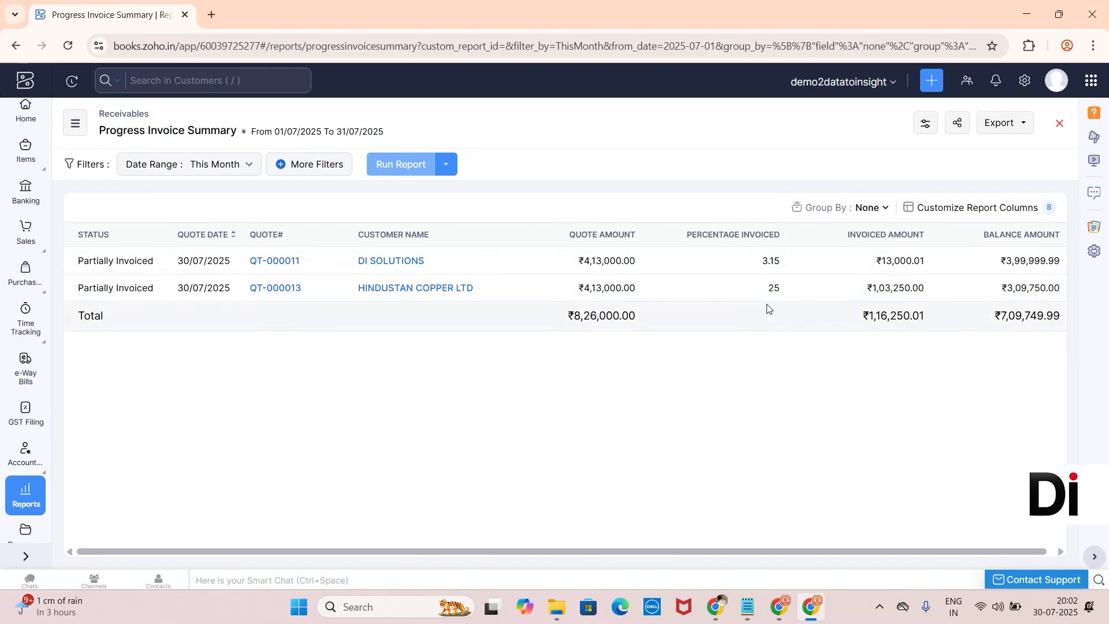
# Step: Set the Progress Invoice Summary report's date range to Today and run the report
pyautogui.click(243, 173)
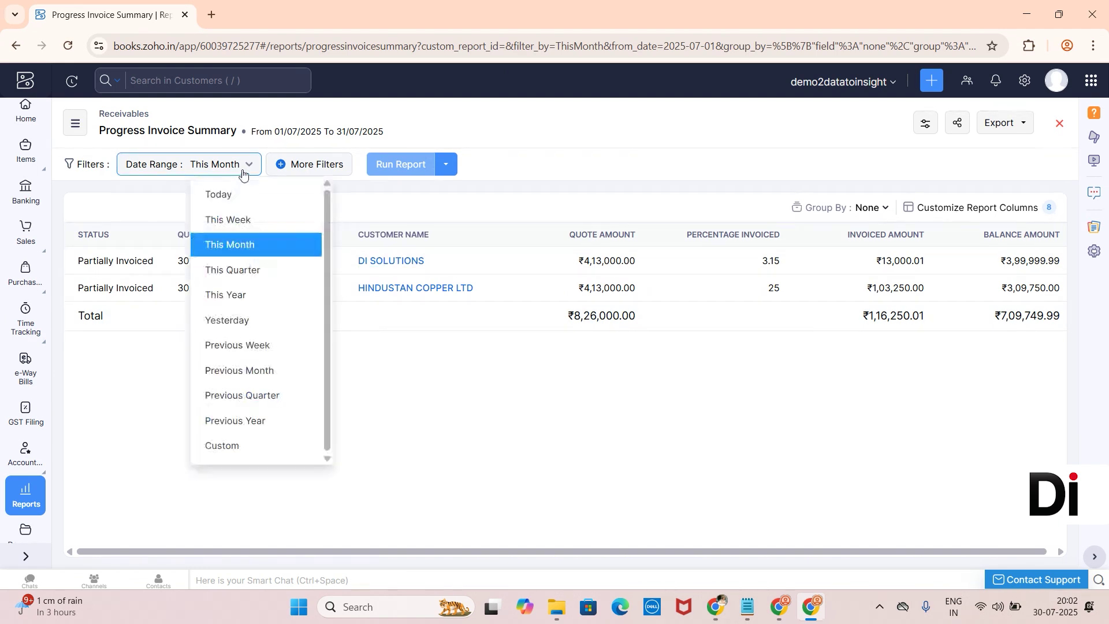
pyautogui.click(218, 196)
pyautogui.click(390, 166)
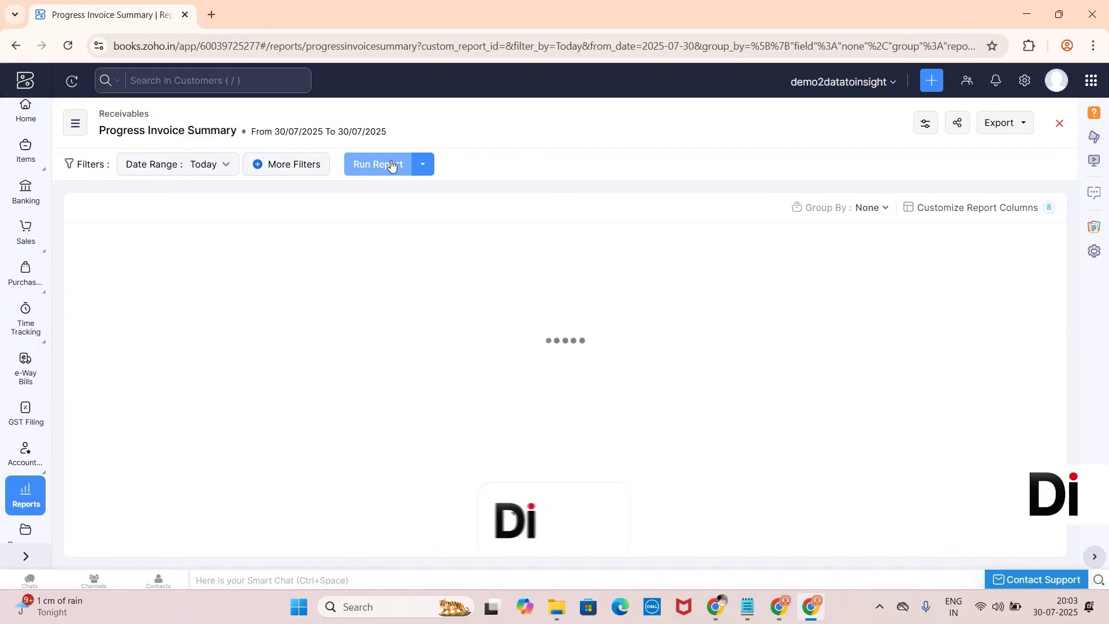
# Step: Examine the date range choices and the export and print options offered for the Progress Invoice Summary report
pyautogui.click(226, 171)
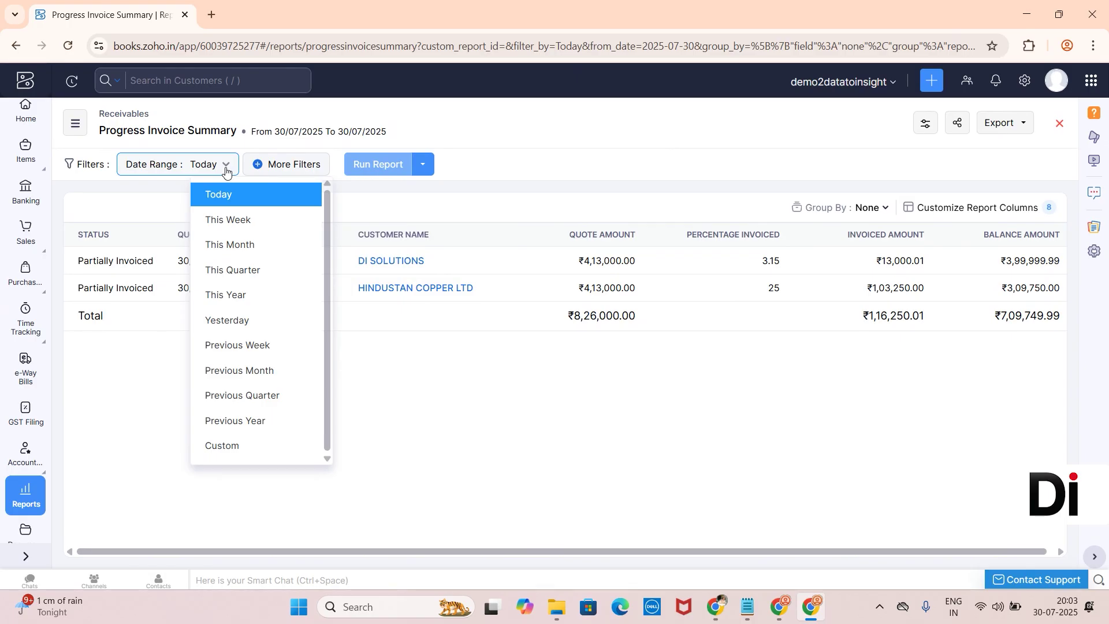
pyautogui.click(396, 404)
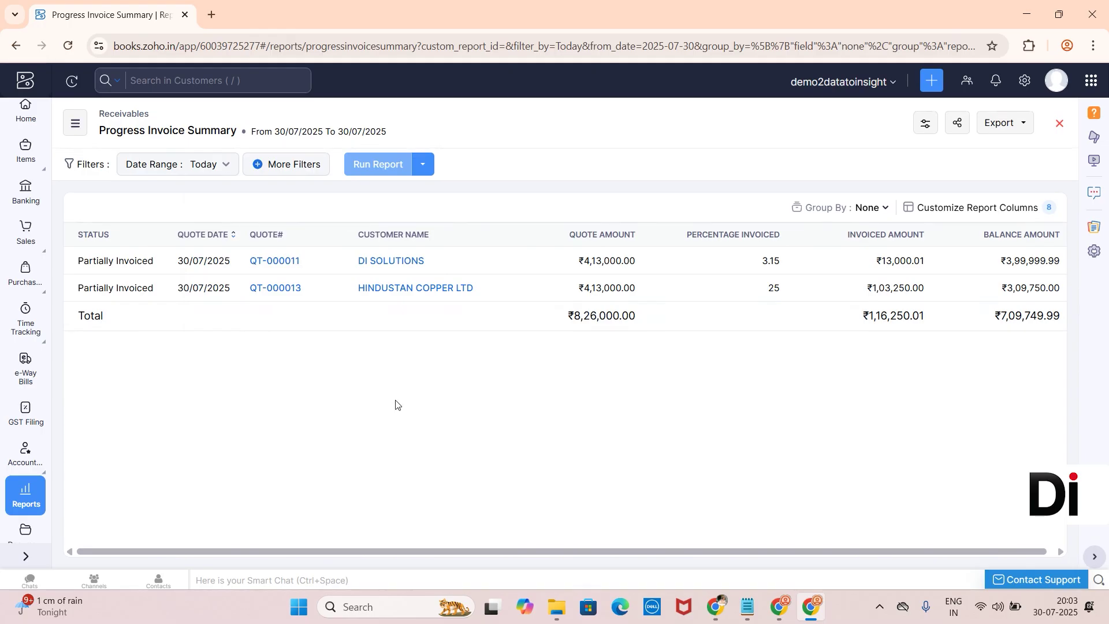
pyautogui.click(1005, 134)
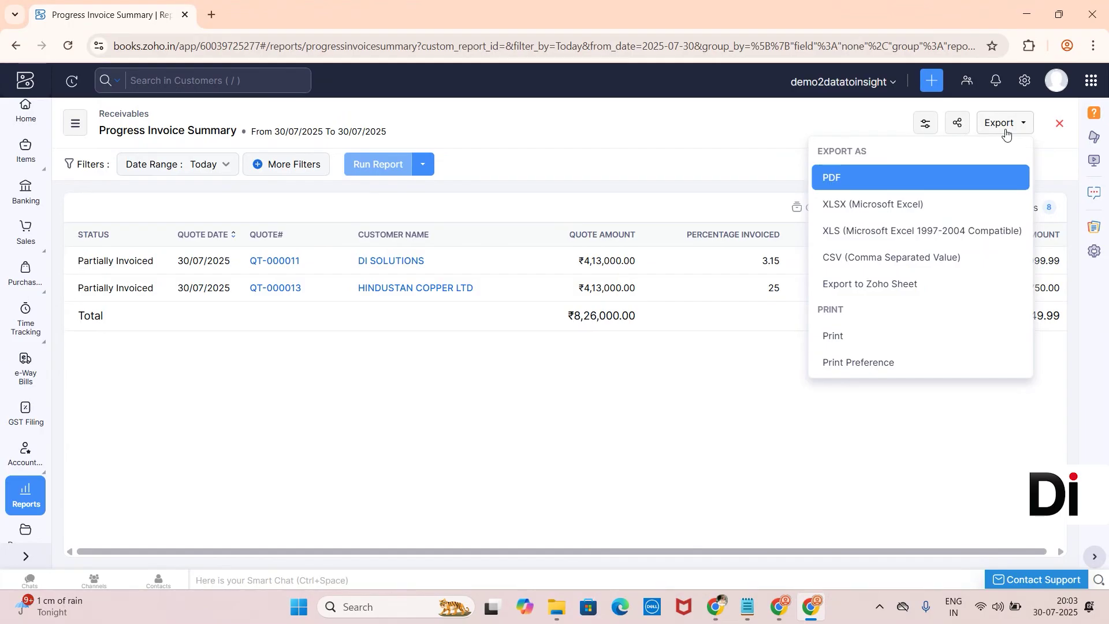
pyautogui.click(742, 364)
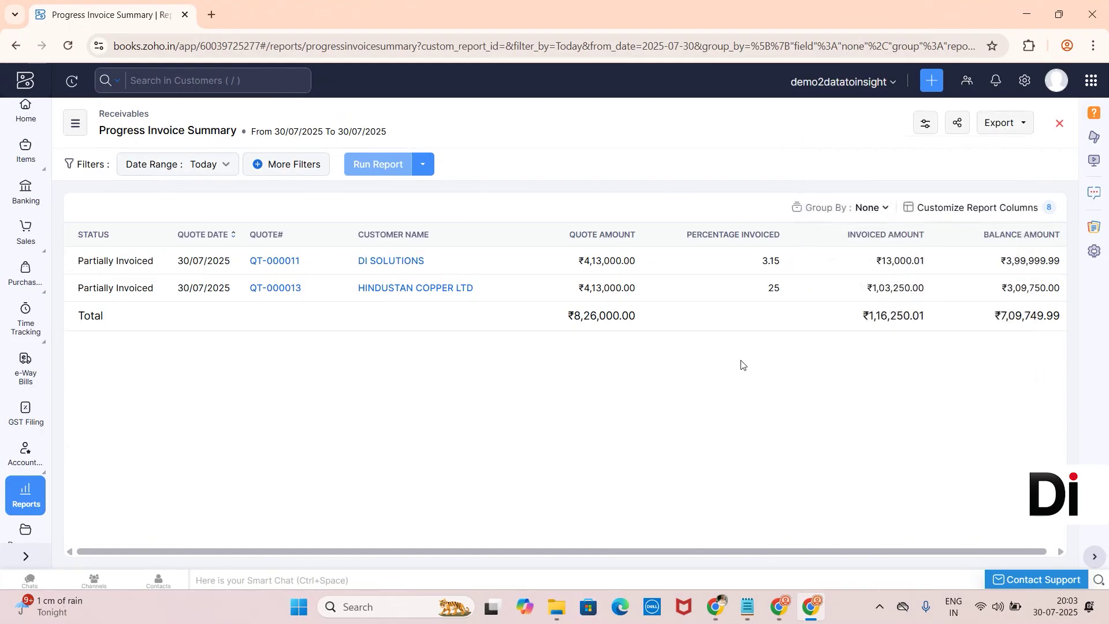